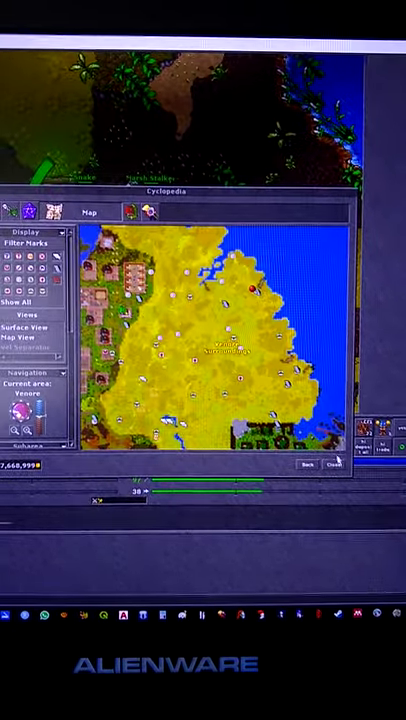
# - Close the Cyclopedia map of the Venore jungle to return to the game world
pyautogui.press('Escape')
# - Walk the character to a tile in the jungle near the marsh stalkers
pyautogui.click(105, 200)
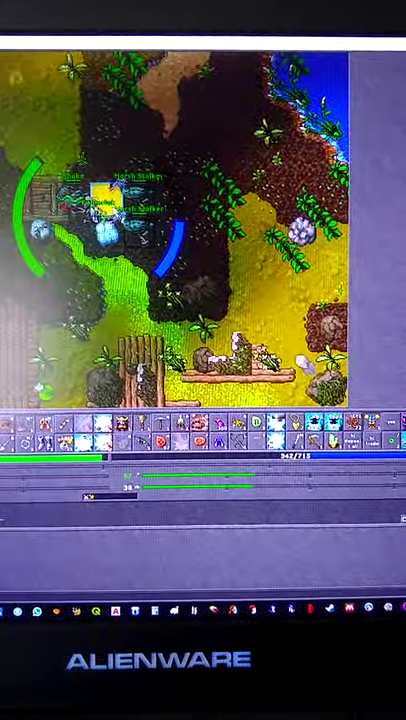